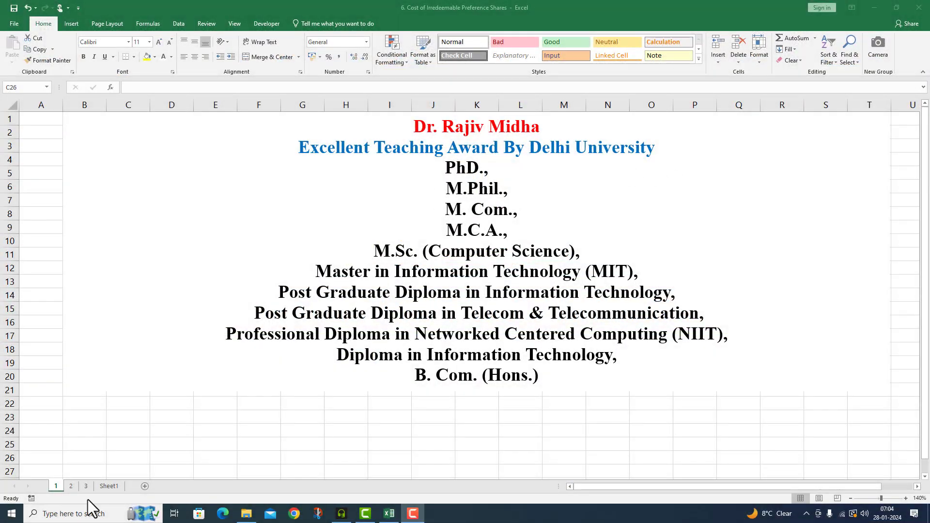
- Switch to sheet 2, the title page 'Cost of Irredeemable Preference Shares'
{"action": "left_click", "coordinate": [73, 489]}
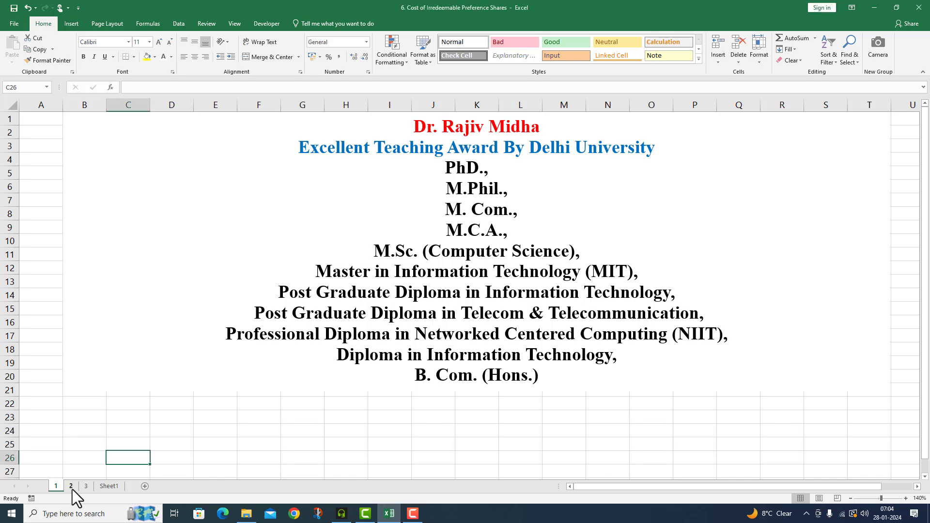
{"action": "left_click", "coordinate": [71, 487]}
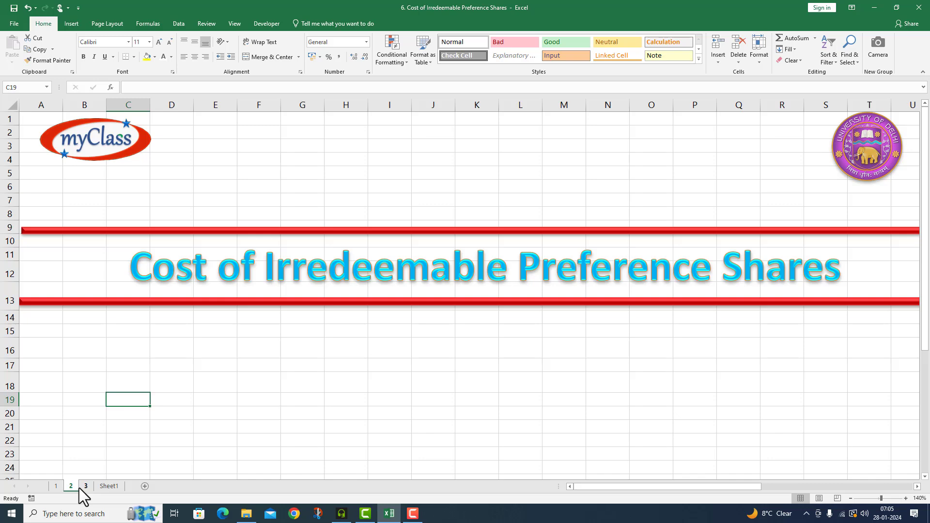
- Show Sheet1 with the preference share question, its input values and the Kp formula
{"action": "left_click", "coordinate": [106, 485]}
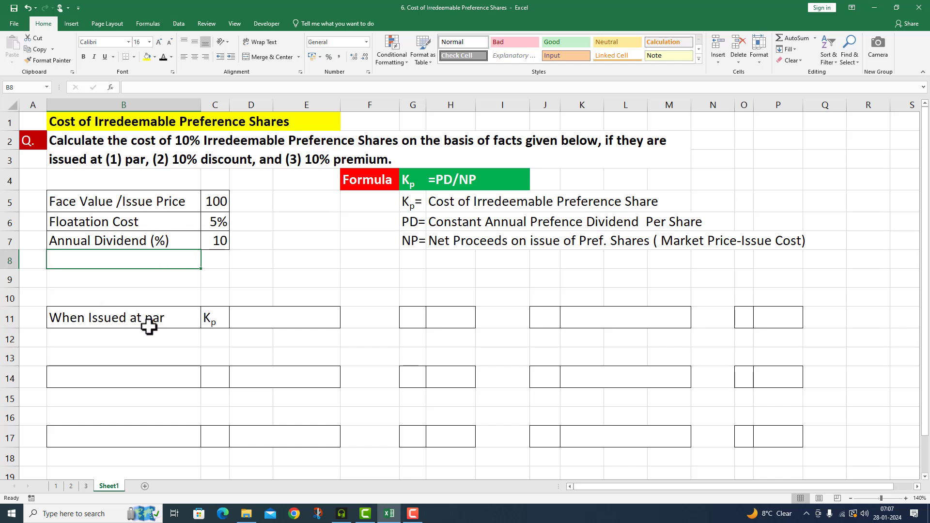
- Enter =10/(100*(1-5%)) in H11 to get the par Kp of 10.53%
{"action": "left_click", "coordinate": [455, 330]}
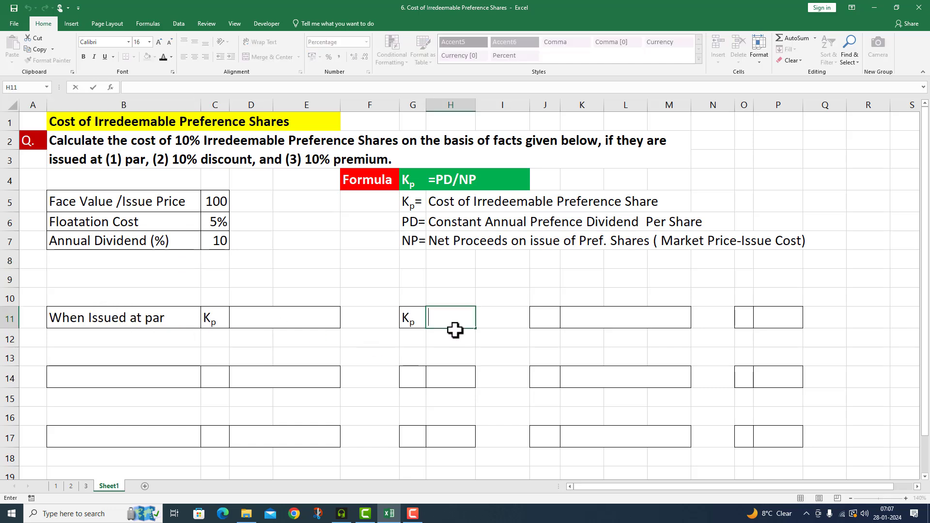
{"action": "type", "text": "="}
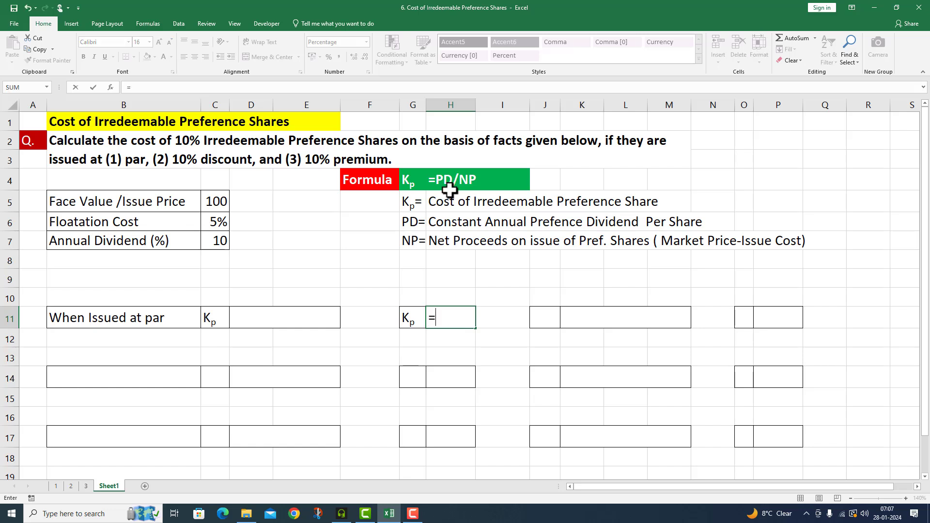
{"action": "type", "text": "10/"}
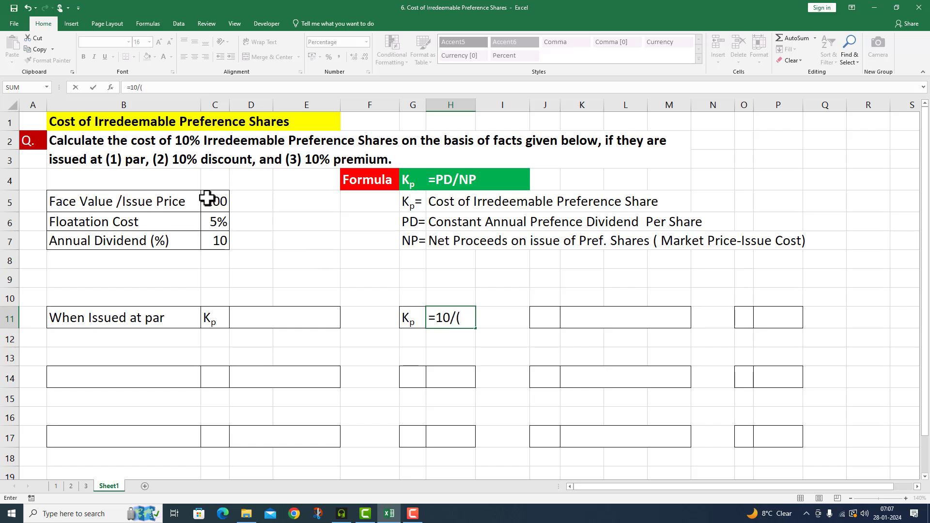
{"action": "type", "text": "("}
{"action": "type", "text": "100"}
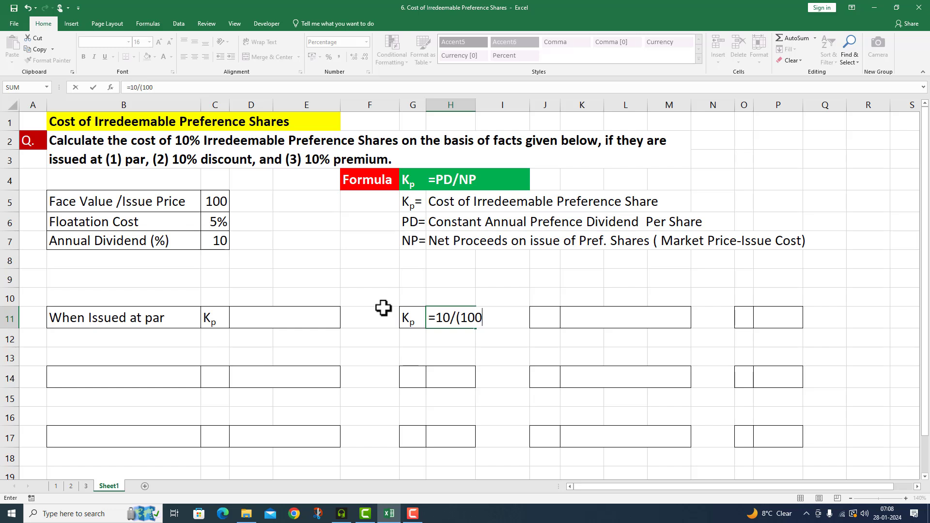
{"action": "type", "text": "*(1-5%"}
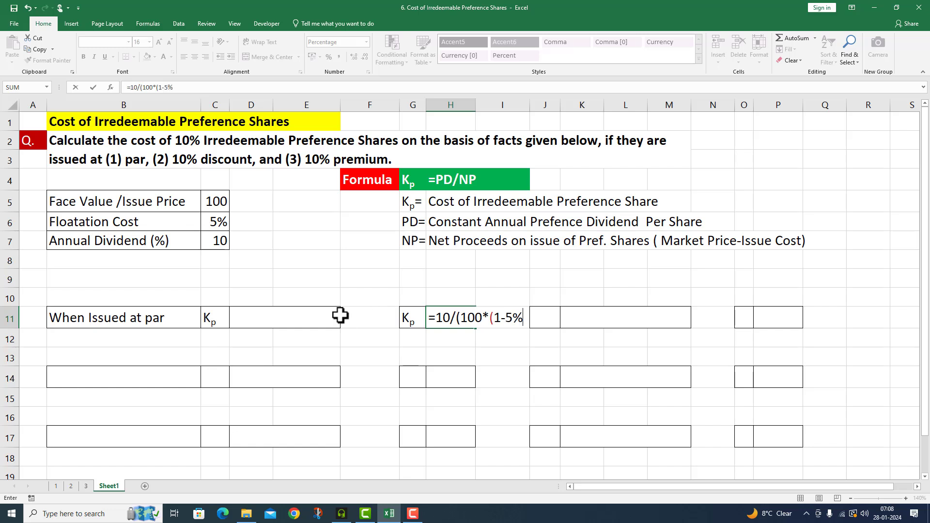
{"action": "type", "text": "))"}
{"action": "key", "text": "Return"}
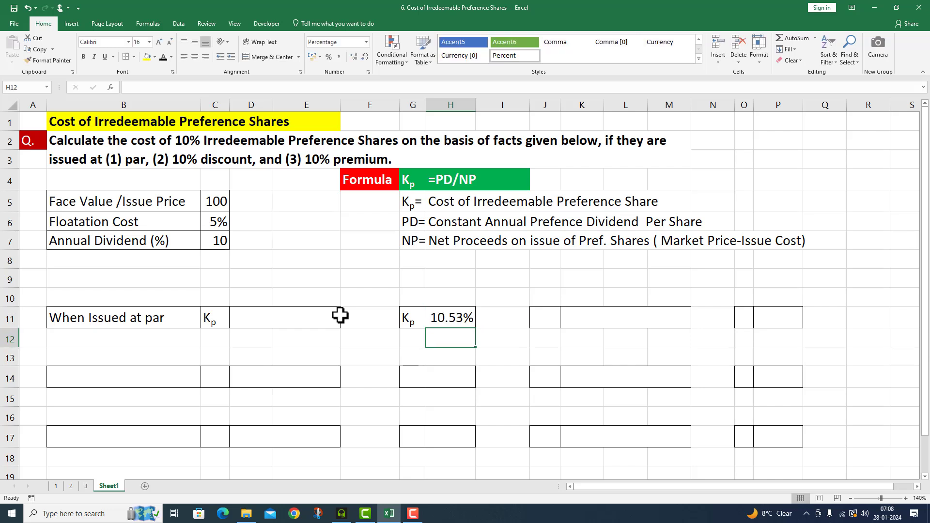
- Copy H11's formula text for display and place Kp labels in J11 and O11
{"action": "left_click", "coordinate": [465, 320]}
{"action": "left_click", "coordinate": [159, 87]}
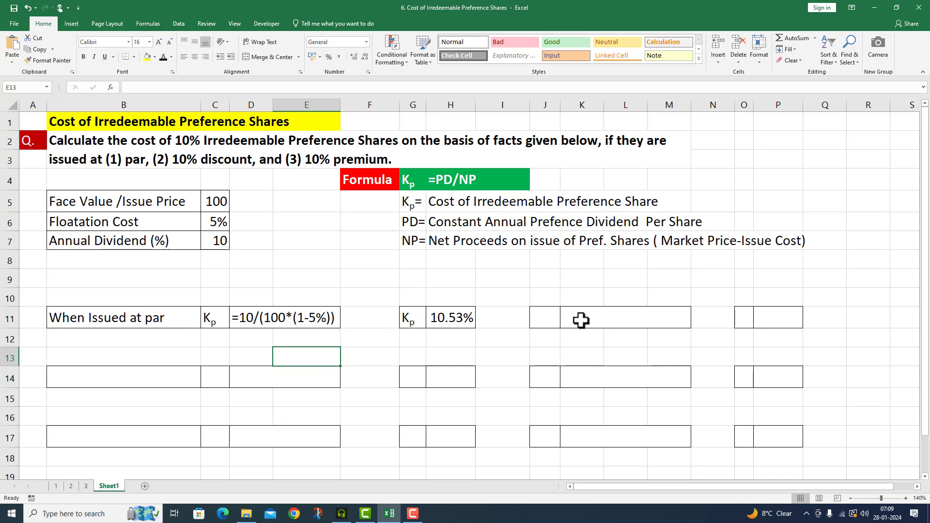
{"action": "left_click", "coordinate": [542, 321]}
{"action": "type", "text": "Kp"}
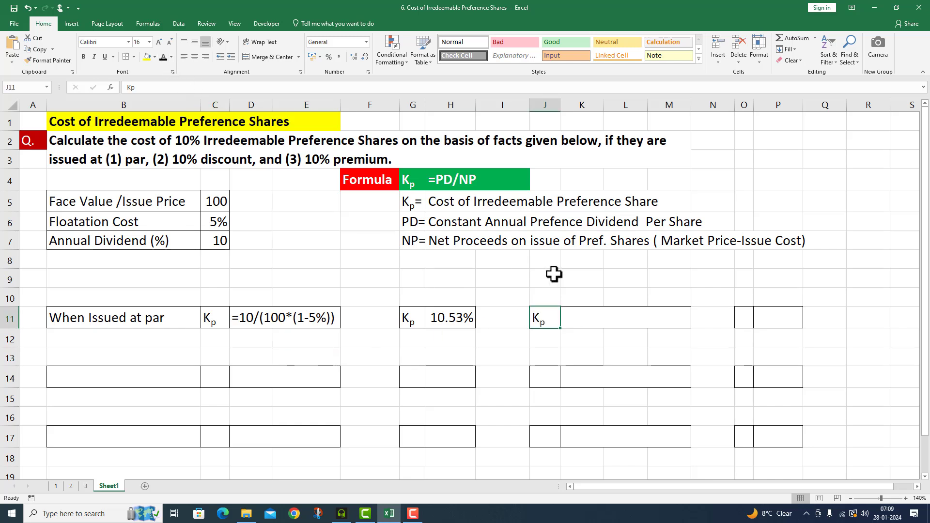
{"action": "left_click", "coordinate": [744, 317]}
{"action": "type", "text": "Kp"}
- Enter =C7/(C5*(1-C6)) in P11, returning the par Kp of 10.53%
{"action": "left_click", "coordinate": [769, 317]}
{"action": "type", "text": "="}
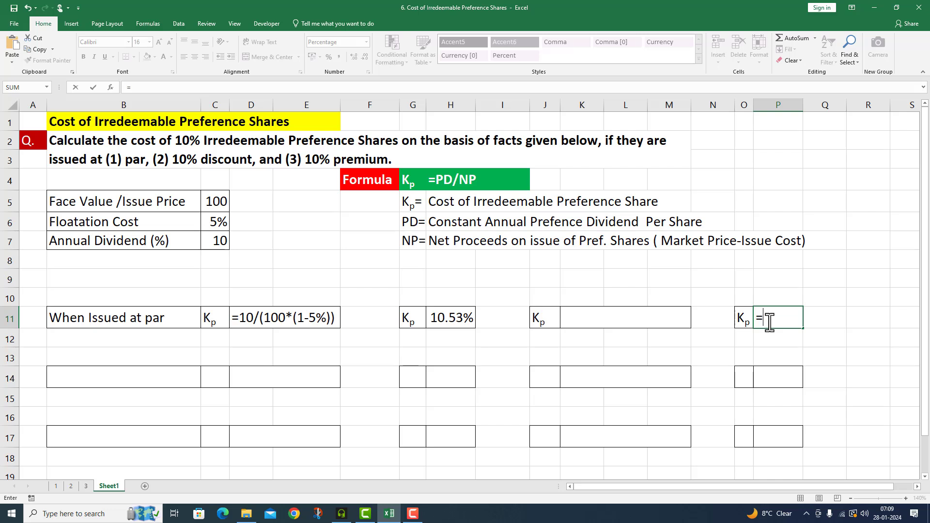
{"action": "left_click", "coordinate": [215, 239]}
{"action": "type", "text": "/"}
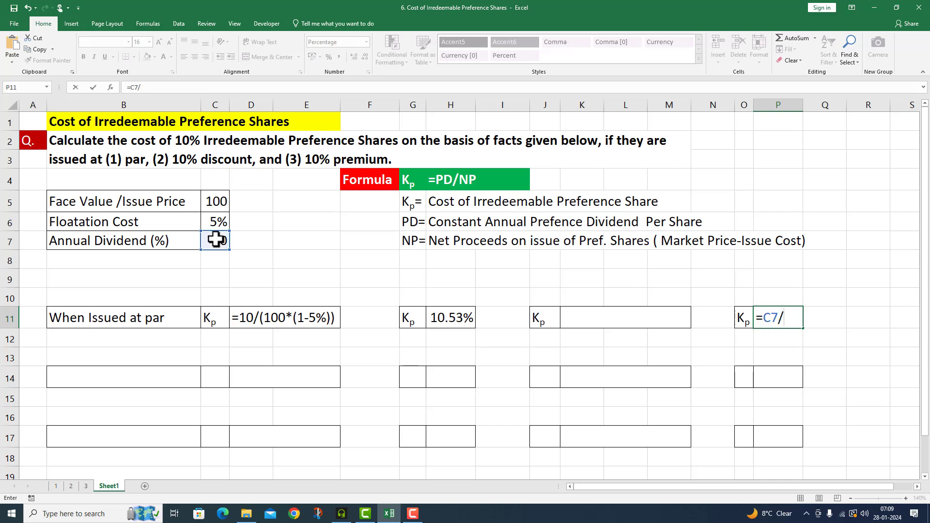
{"action": "type", "text": "("}
{"action": "left_click", "coordinate": [209, 201]}
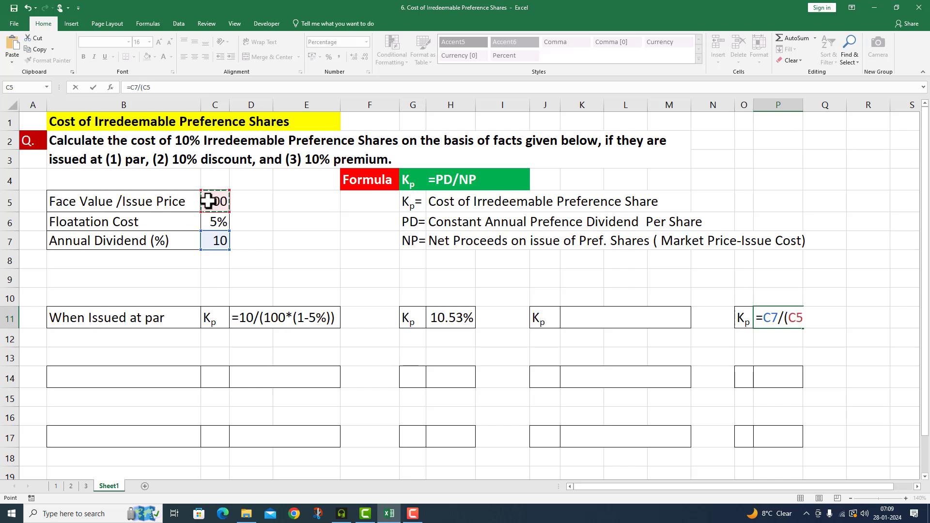
{"action": "type", "text": "*(1-"}
{"action": "left_click", "coordinate": [213, 224]}
{"action": "type", "text": ")"}
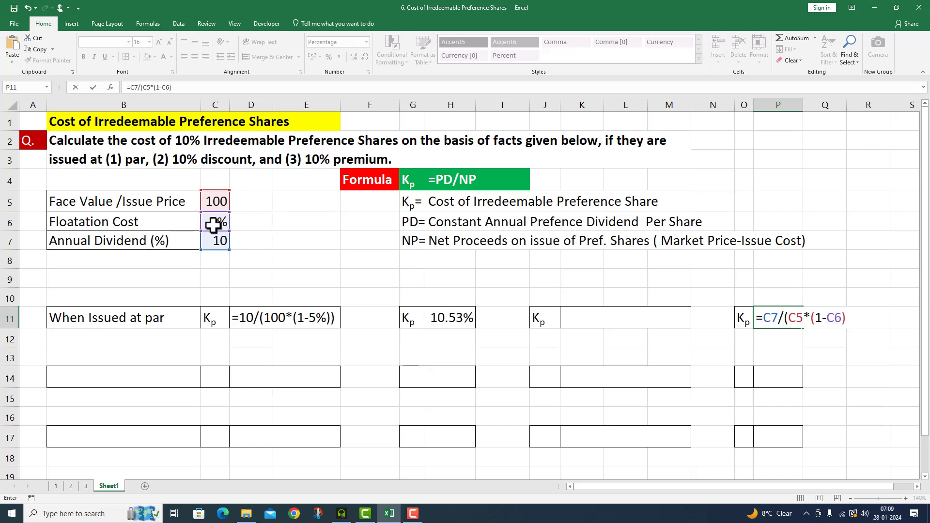
{"action": "type", "text": ")"}
{"action": "key", "text": "Return"}
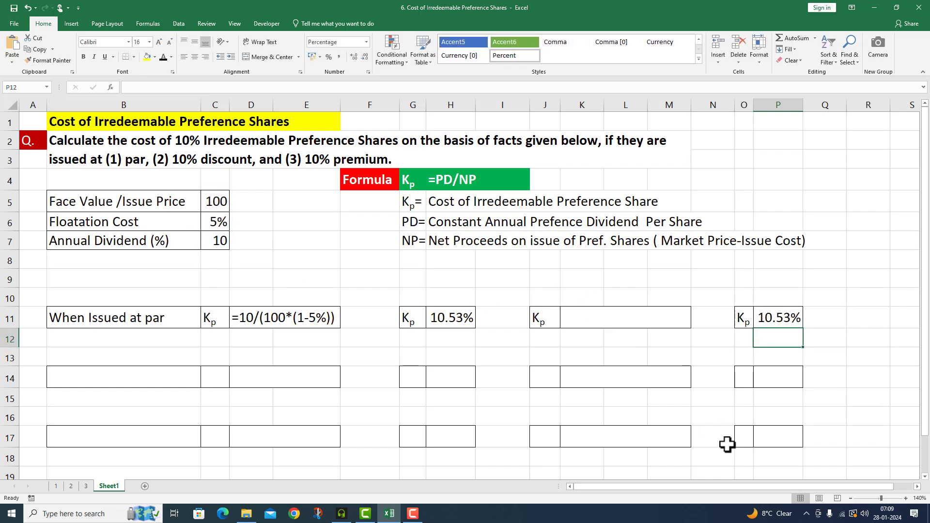
{"action": "left_click", "coordinate": [768, 322]}
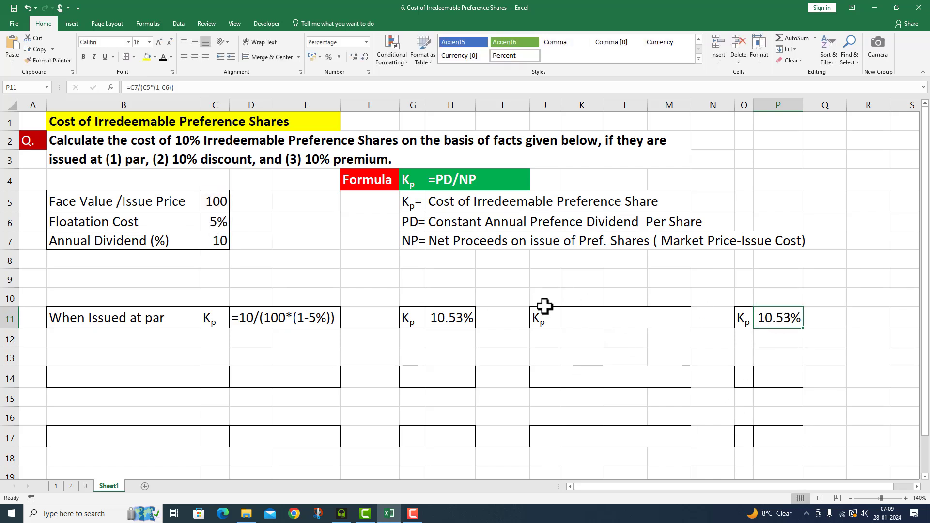
- Enter =10/(90*(1-5%)) for the 10% discount Kp of 11.70%, and make O14's Kp label black
{"action": "left_click_drag", "start_coordinate": [208, 87], "coordinate": [128, 86]}
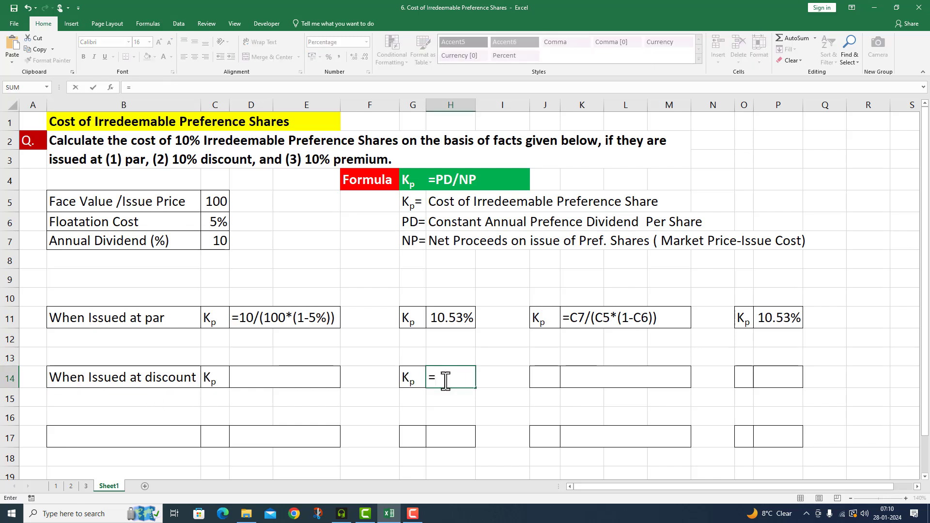
{"action": "type", "text": "10"}
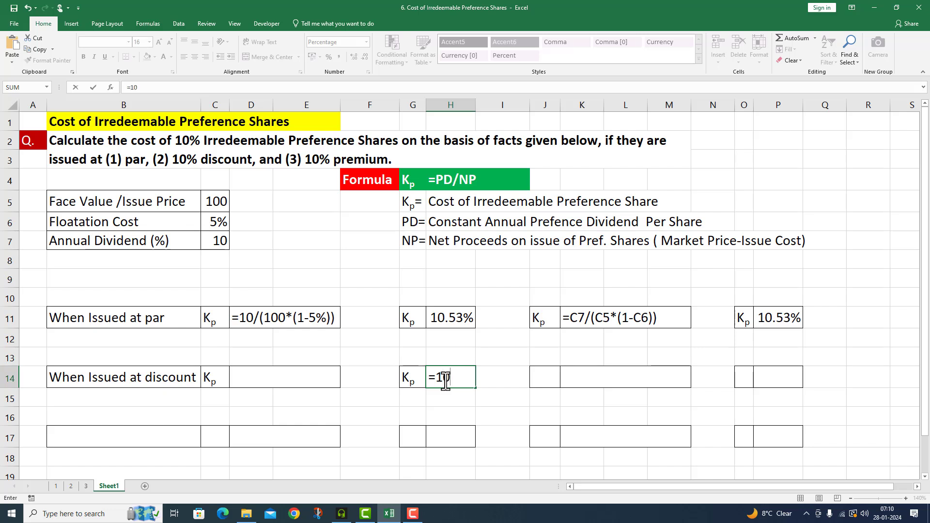
{"action": "type", "text": "/("}
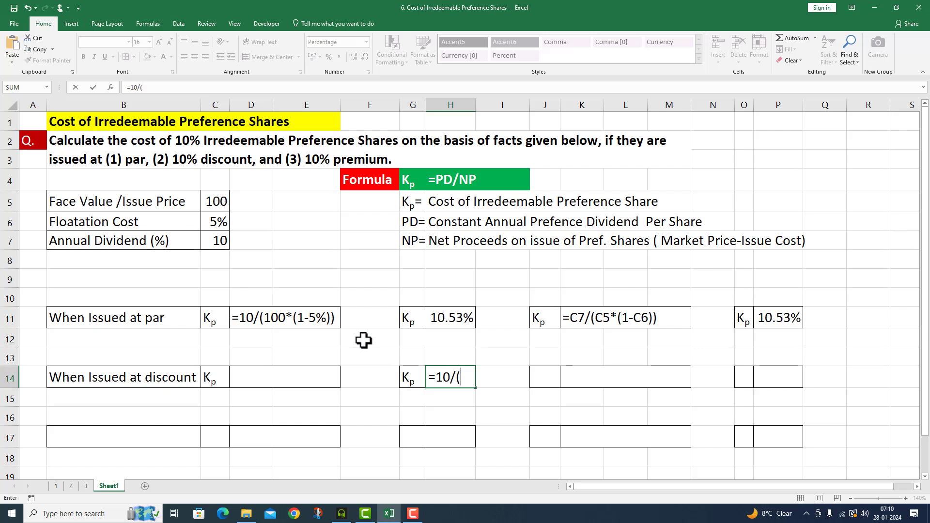
{"action": "type", "text": "90"}
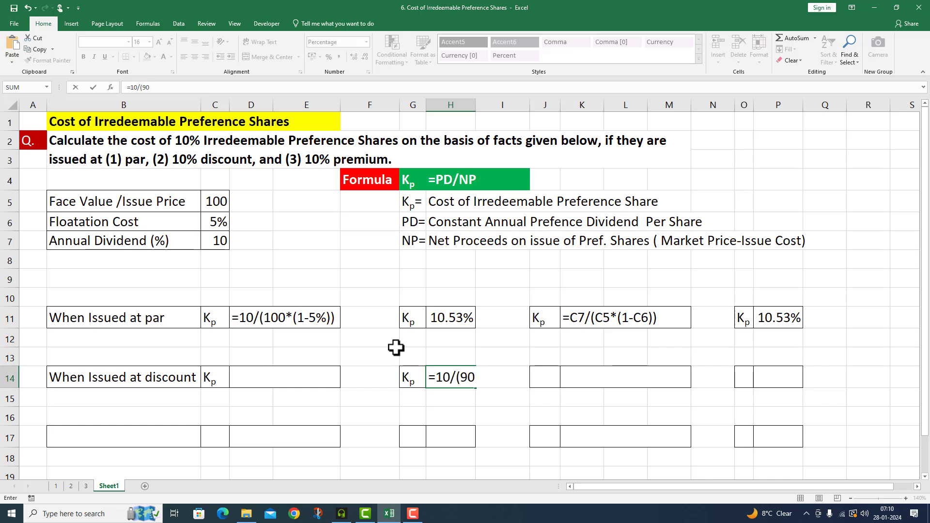
{"action": "type", "text": "*(1-5"}
{"action": "type", "text": "%)"}
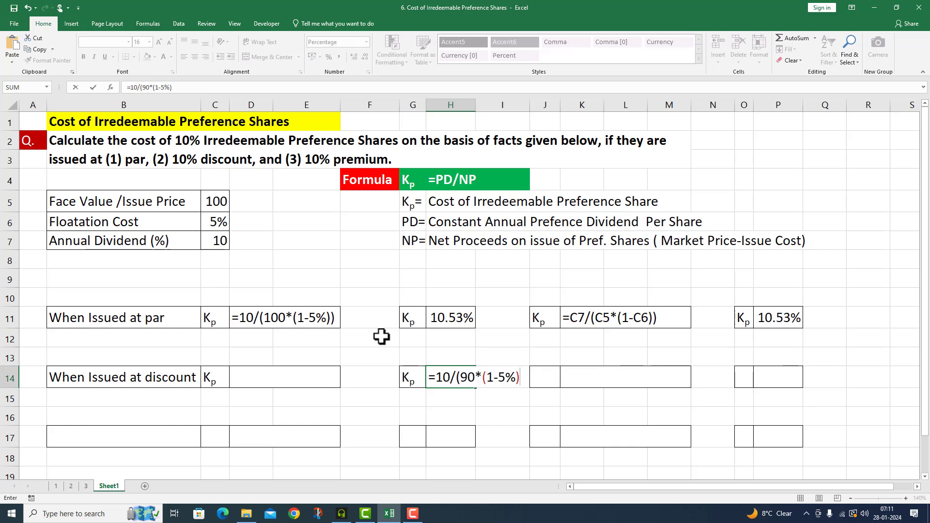
{"action": "type", "text": ")"}
{"action": "key", "text": "Return"}
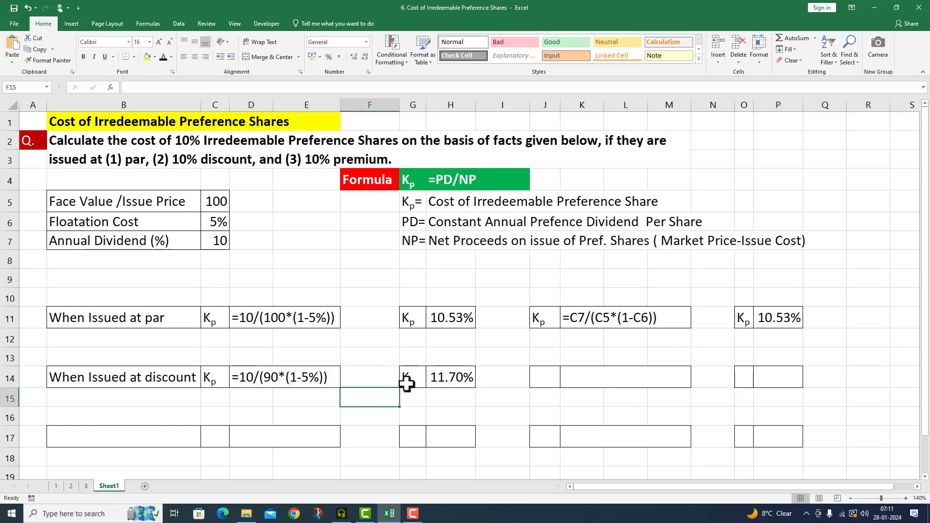
{"action": "left_click", "coordinate": [749, 372]}
{"action": "left_click", "coordinate": [164, 57]}
- Start the discount formula in P14 as =C7/(C5-10)*(1-C6), referencing C7, C5 and C6
{"action": "double_click", "coordinate": [770, 377]}
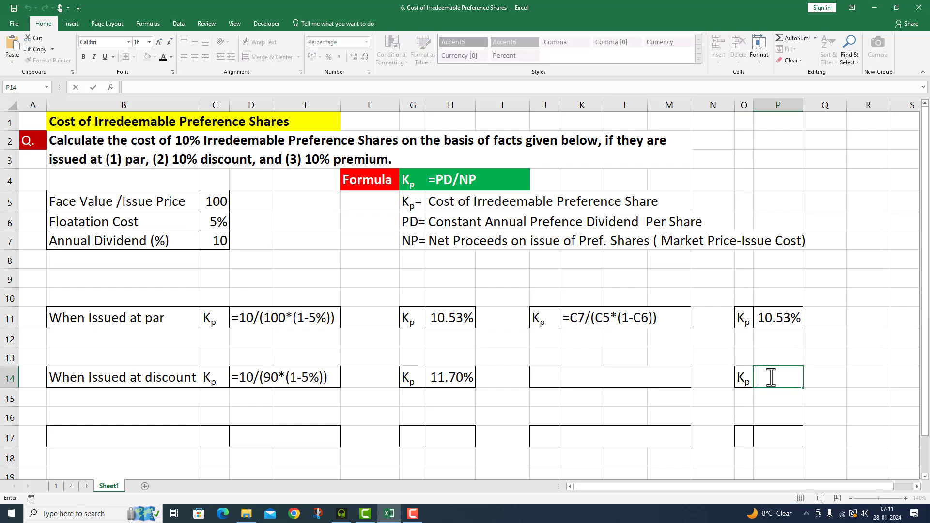
{"action": "type", "text": "="}
{"action": "left_click", "coordinate": [216, 241]}
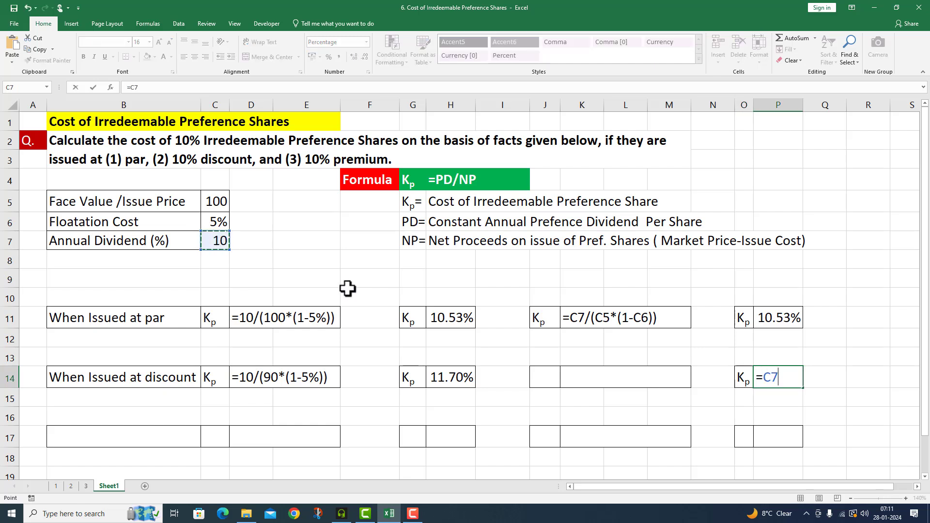
{"action": "type", "text": "/("}
{"action": "left_click", "coordinate": [216, 203]}
{"action": "type", "text": "-"}
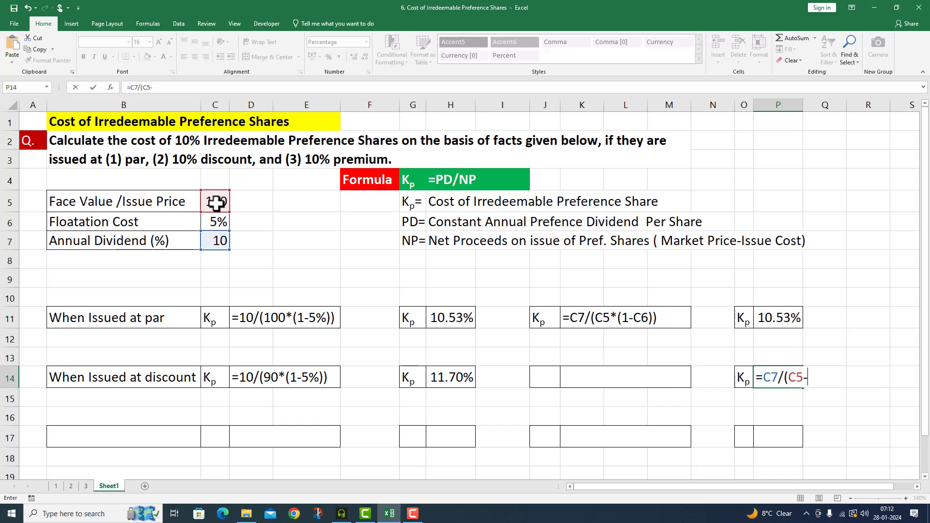
{"action": "type", "text": "10)*(1-"}
{"action": "left_click", "coordinate": [208, 219]}
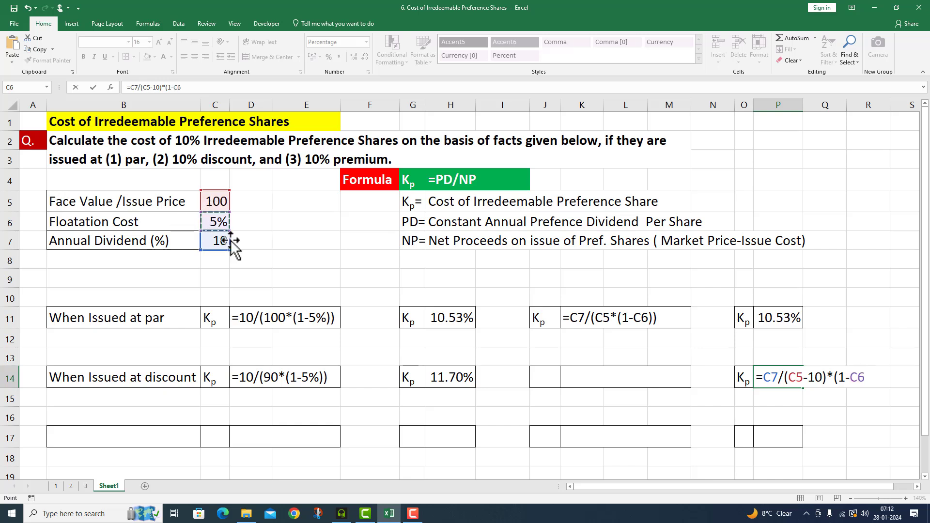
{"action": "type", "text": ")"}
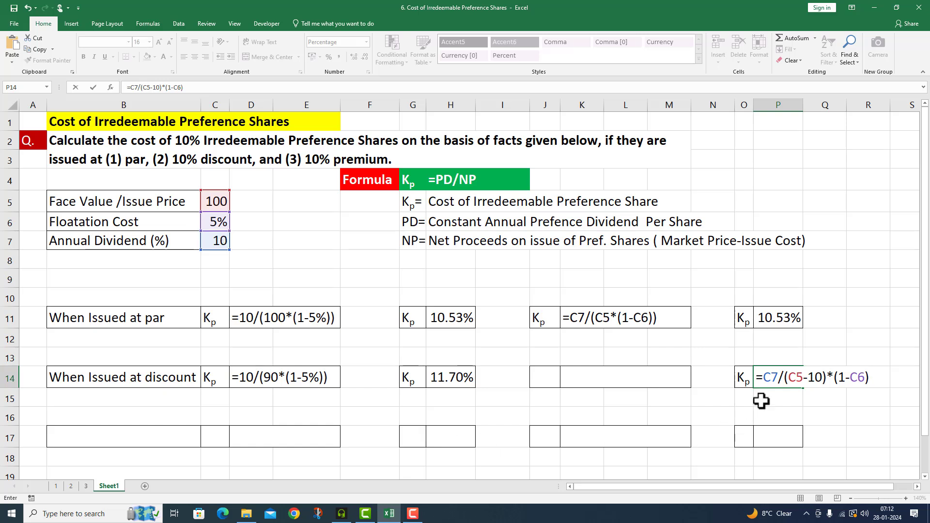
- Correct it to =C7/((C5-10)*(1-C6)) for 11.70%, then restore the row 14 labels and formula text
{"action": "left_click", "coordinate": [786, 378]}
{"action": "type", "text": "("}
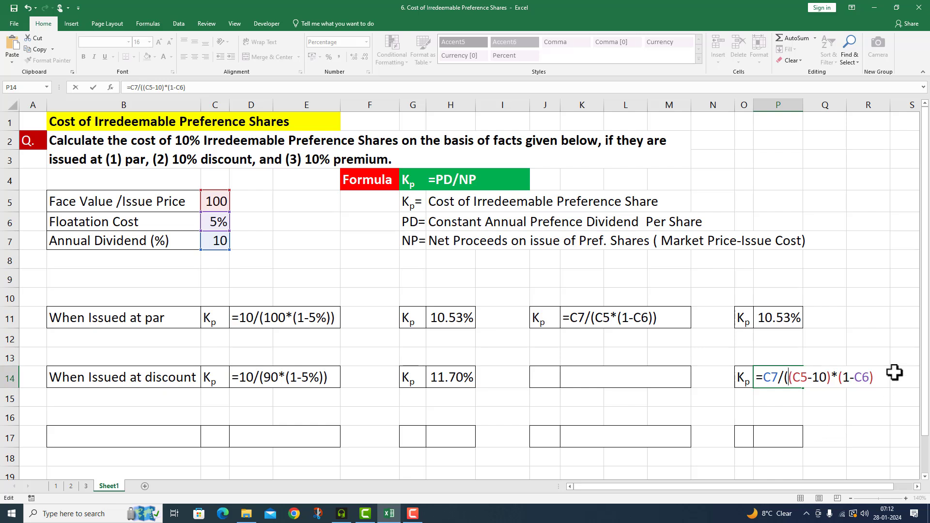
{"action": "left_click", "coordinate": [878, 378]}
{"action": "type", "text": ")"}
{"action": "key", "text": "Return"}
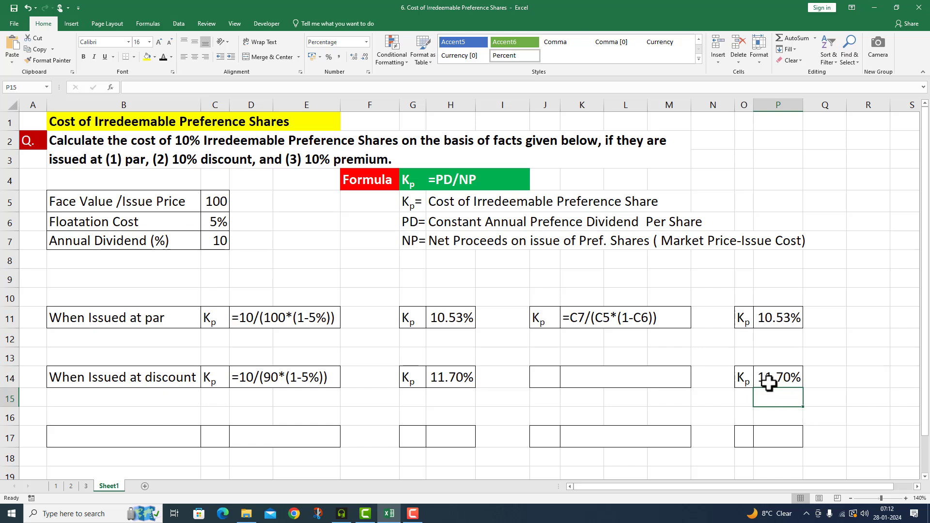
{"action": "key", "text": "ctrl+z"}
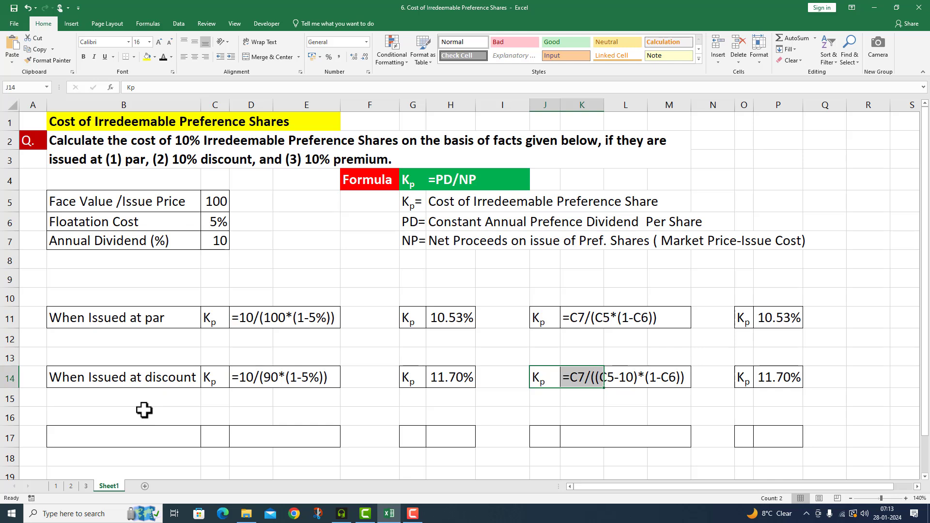
{"action": "key", "text": "ctrl+z"}
- Restore the G17 Kp label, enter =10/(110*(1-5%)) in H17 for 9.57%, and restore D17's formula text
{"action": "left_click", "coordinate": [332, 394]}
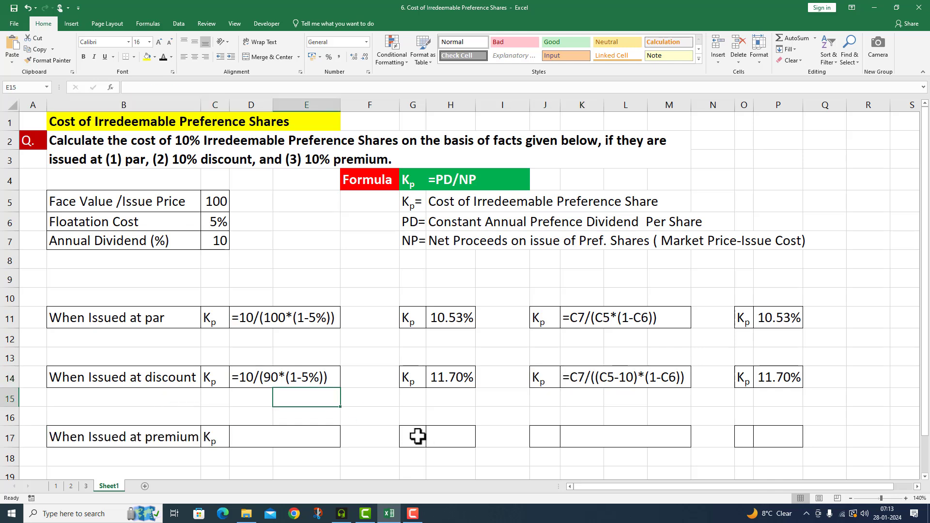
{"action": "key", "text": "ctrl+z"}
{"action": "left_click", "coordinate": [432, 435]}
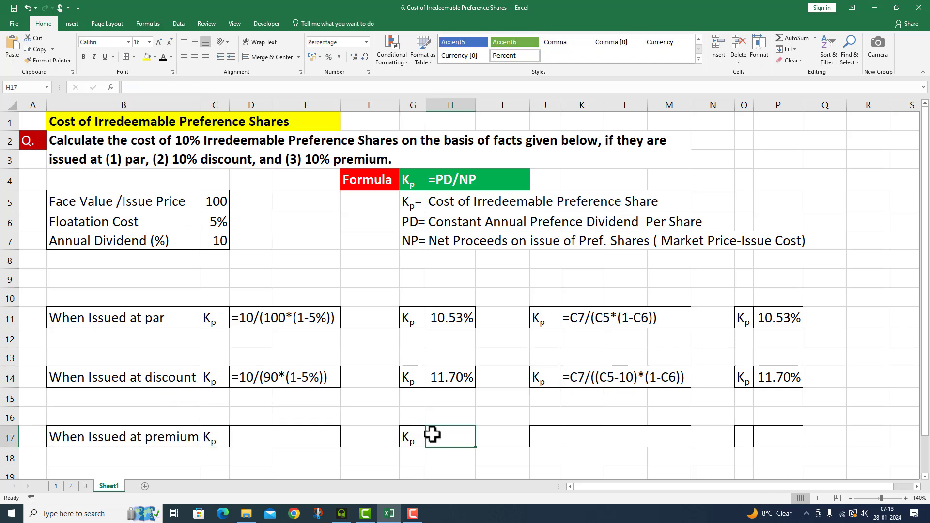
{"action": "type", "text": "="}
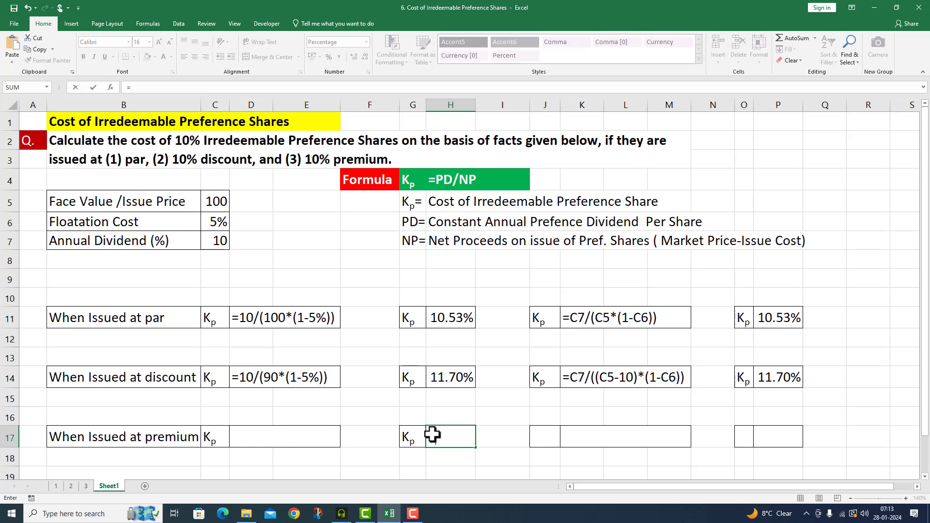
{"action": "type", "text": "10/("}
{"action": "type", "text": "110*("}
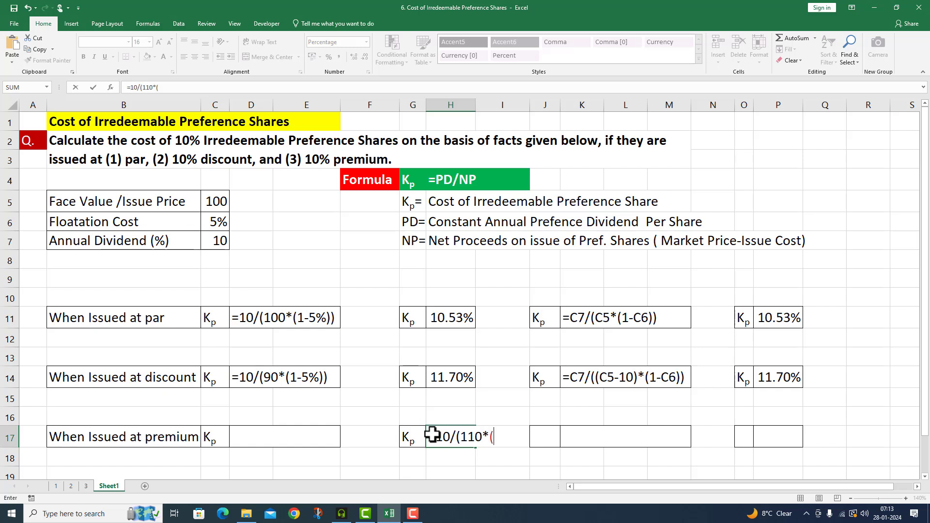
{"action": "type", "text": "1-5%"}
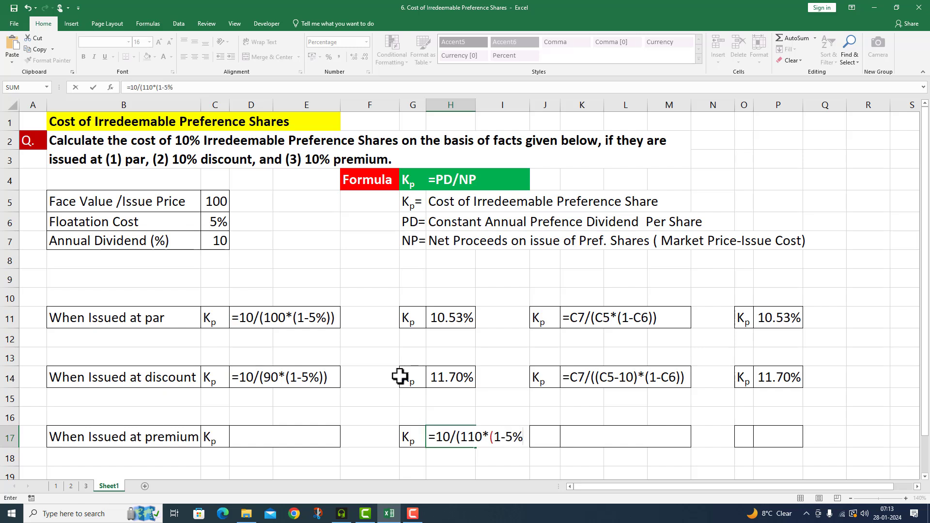
{"action": "type", "text": "))"}
{"action": "key", "text": "Return"}
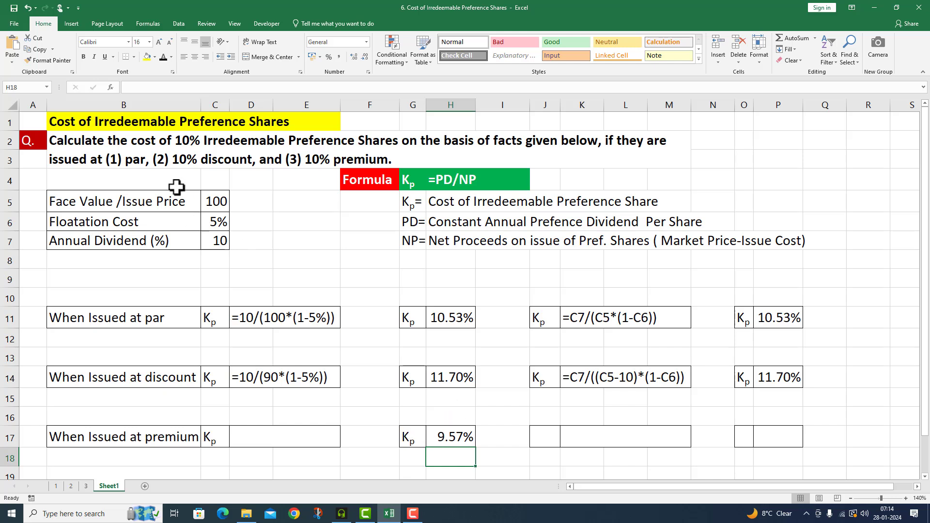
{"action": "left_click", "coordinate": [271, 433]}
{"action": "type", "text": "=10/(110*(1-5%))"}
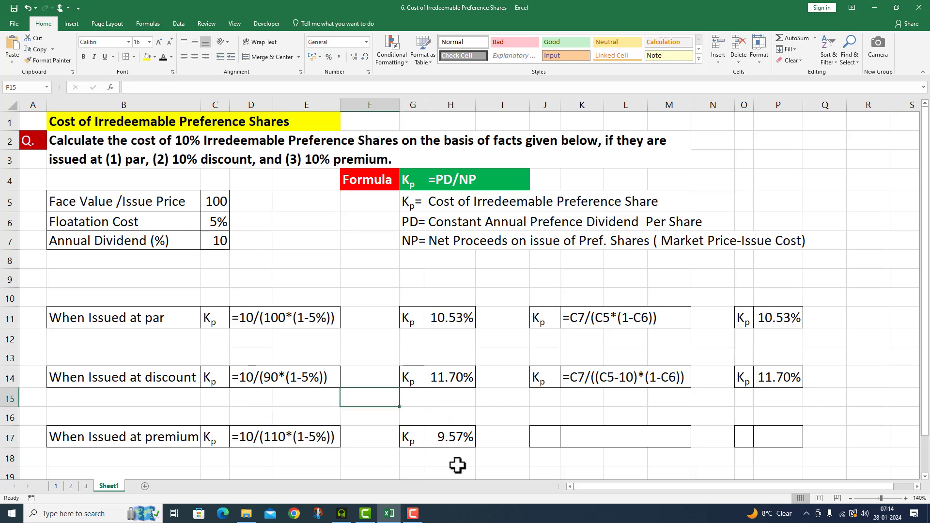
- Enter =C7/((C5+10)*(1-C6)) in P17, returning the premium Kp of 9.57%
{"action": "left_click", "coordinate": [546, 438]}
{"action": "left_click", "coordinate": [770, 440]}
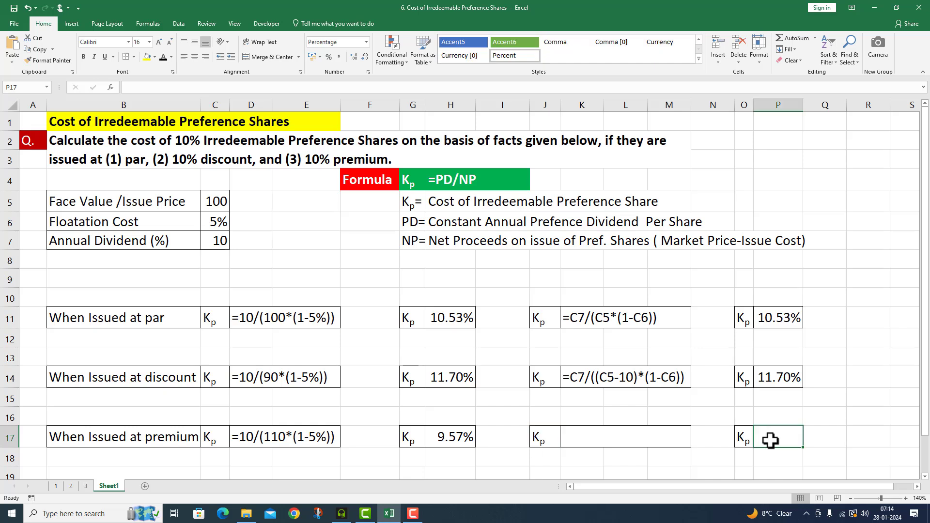
{"action": "type", "text": "="}
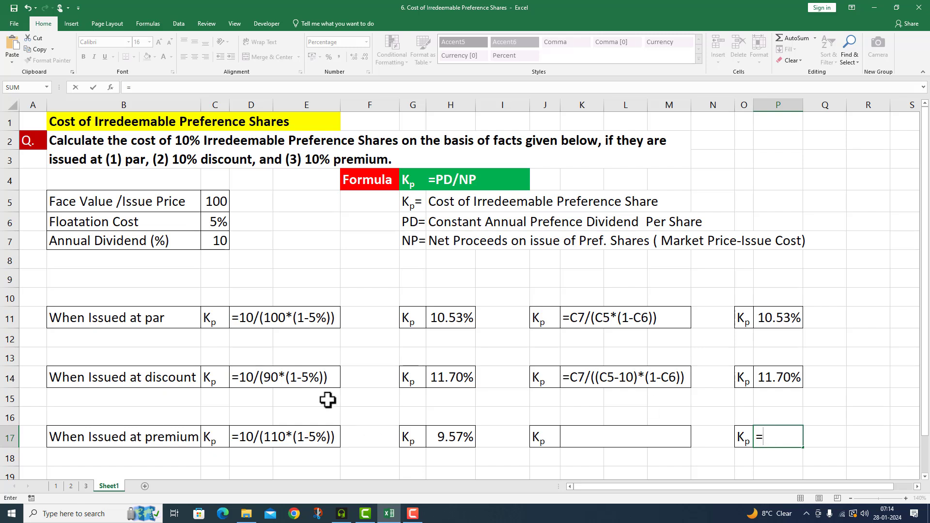
{"action": "left_click", "coordinate": [225, 240]}
{"action": "type", "text": "/(("}
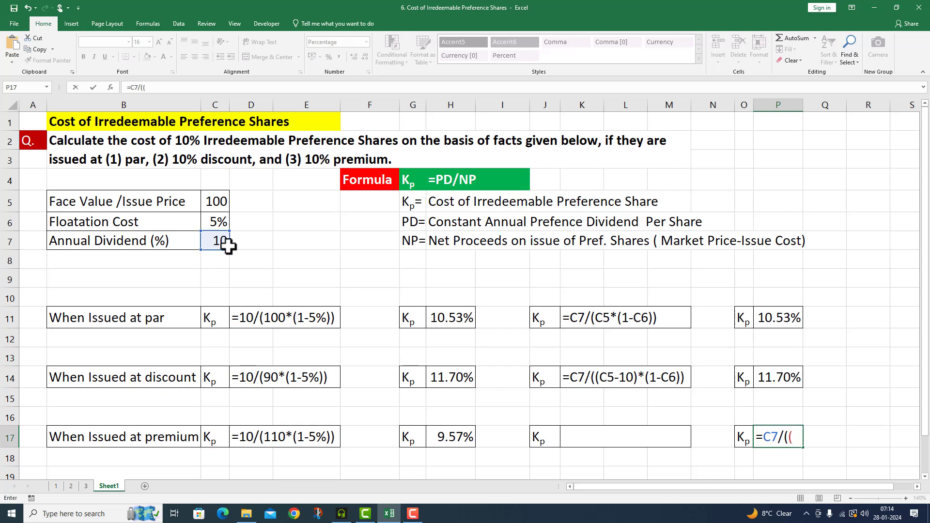
{"action": "left_click", "coordinate": [217, 201]}
{"action": "type", "text": "+10)"}
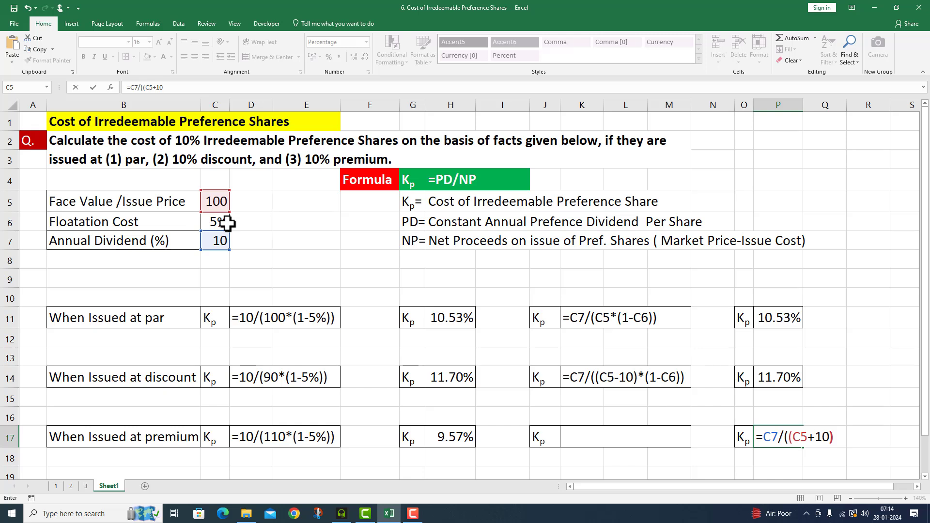
{"action": "type", "text": "*(1-"}
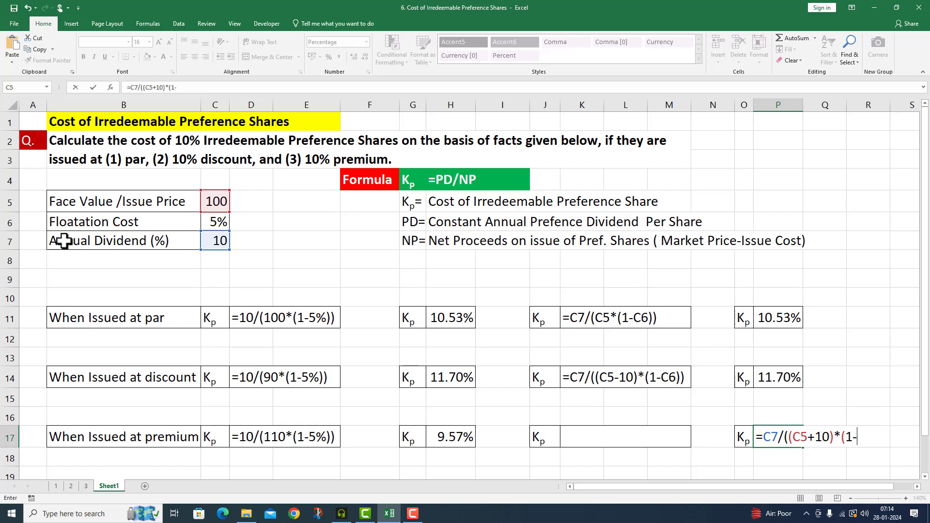
{"action": "left_click", "coordinate": [211, 223]}
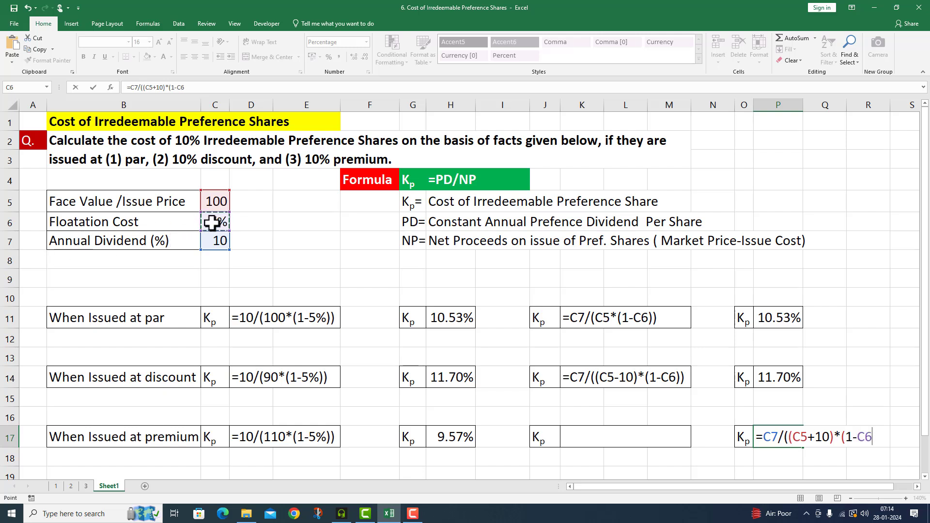
{"action": "type", "text": "))"}
{"action": "key", "text": "Return"}
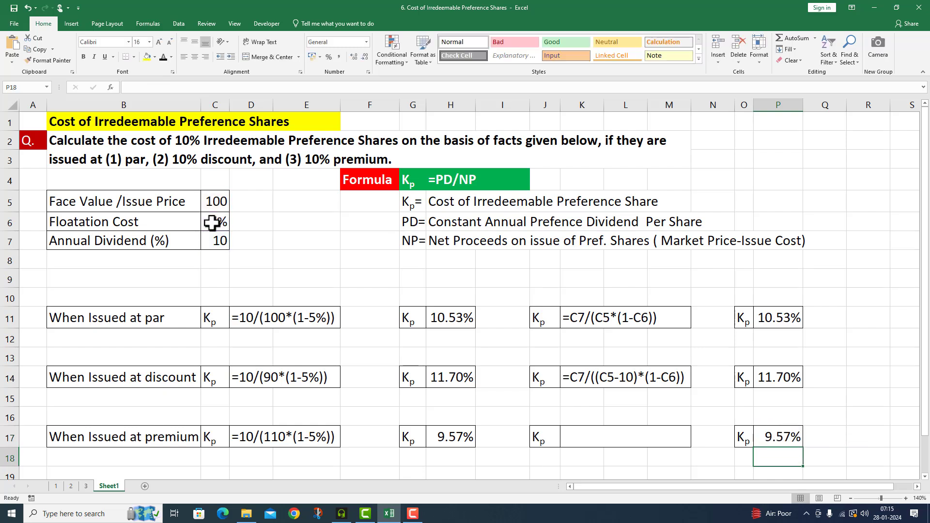
- Paste the premium formula text into K17 beside the P17 result
{"action": "left_click", "coordinate": [769, 438]}
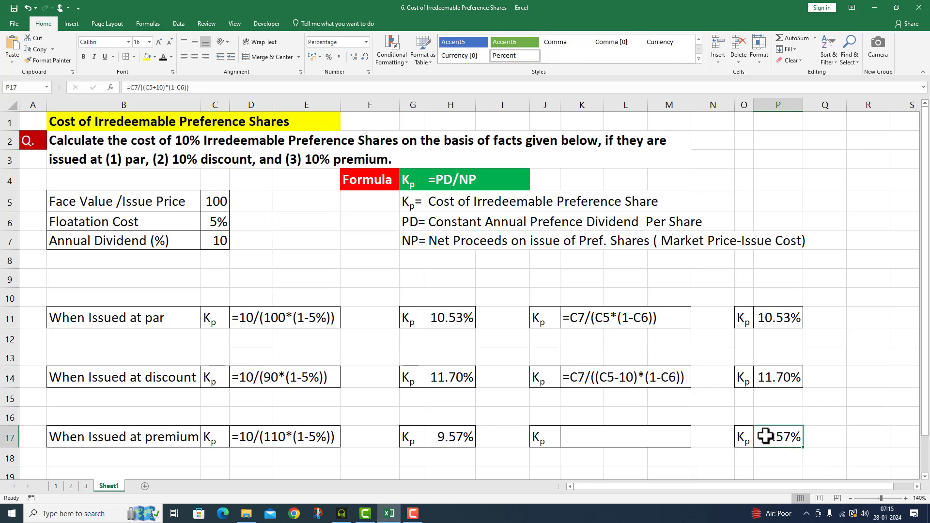
{"action": "left_click", "coordinate": [572, 436]}
{"action": "key", "text": "ctrl+v"}
{"action": "left_click", "coordinate": [668, 473]}
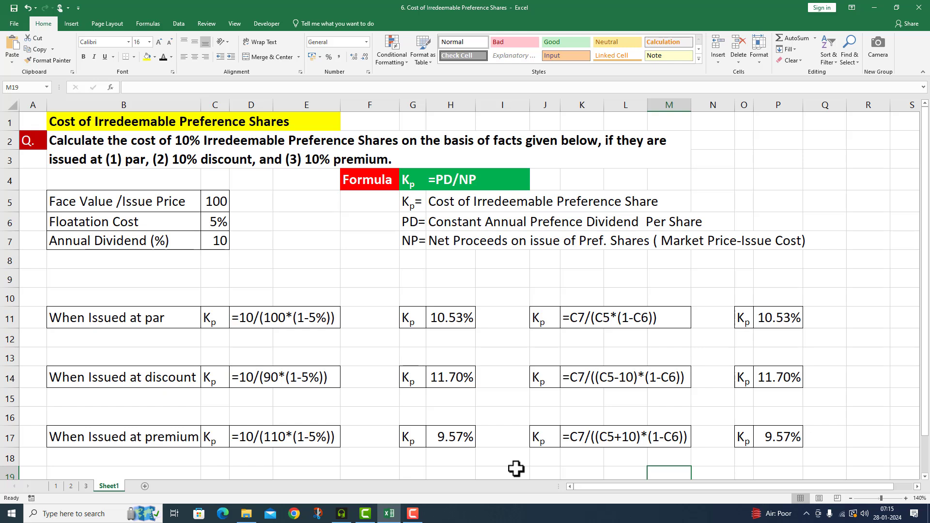